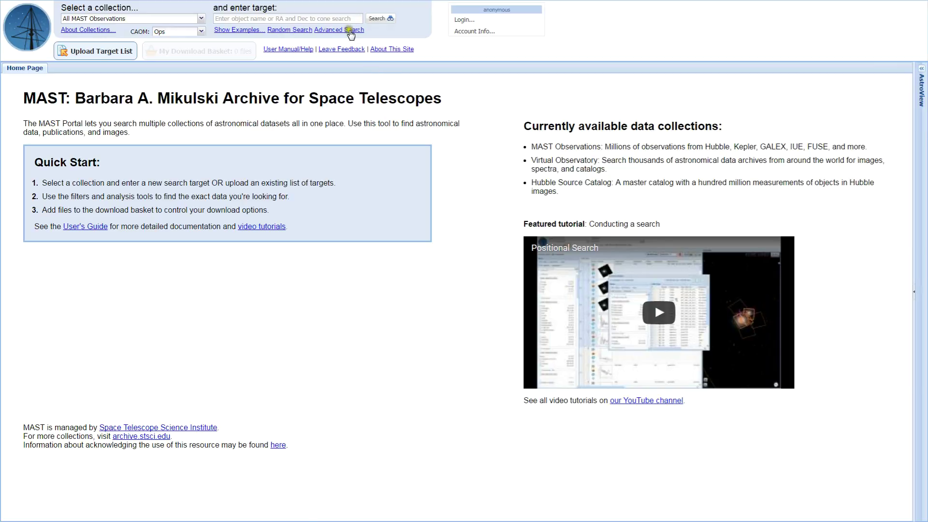
Open the Advanced Search form from the link under the target box.
click(351, 30)
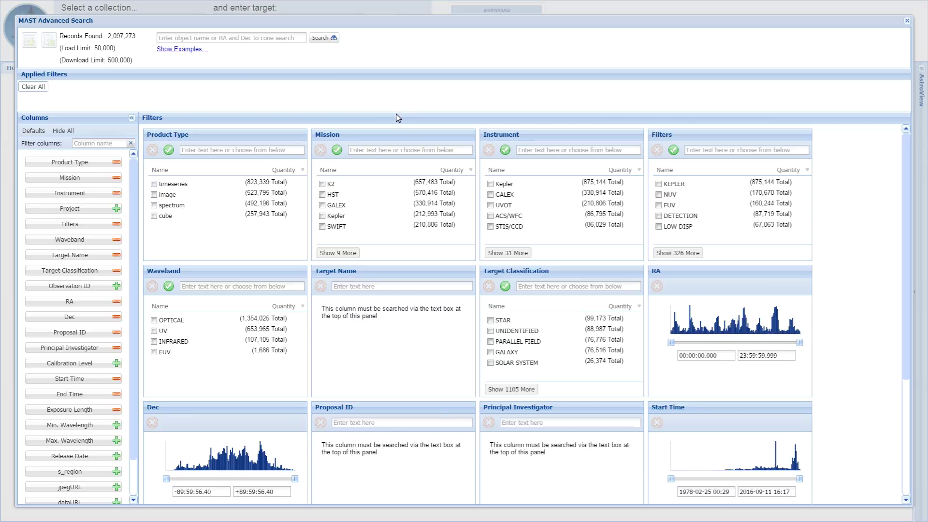
Restrict the Instrument filter to WFC3/IR.
click(510, 251)
scroll(512, 226, down, 2)
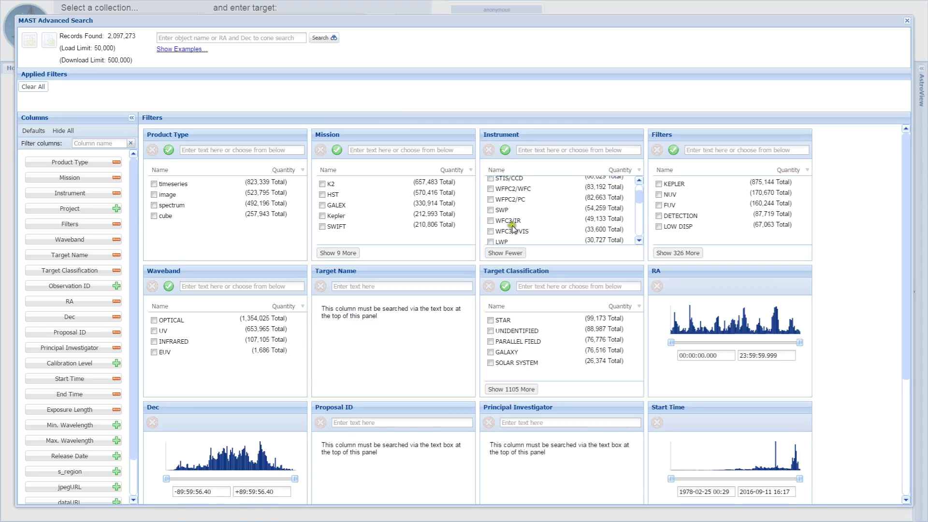
click(490, 221)
Set the minimum exposure length to 10000 and load the 156 matching observations.
scroll(370, 274, down, 2)
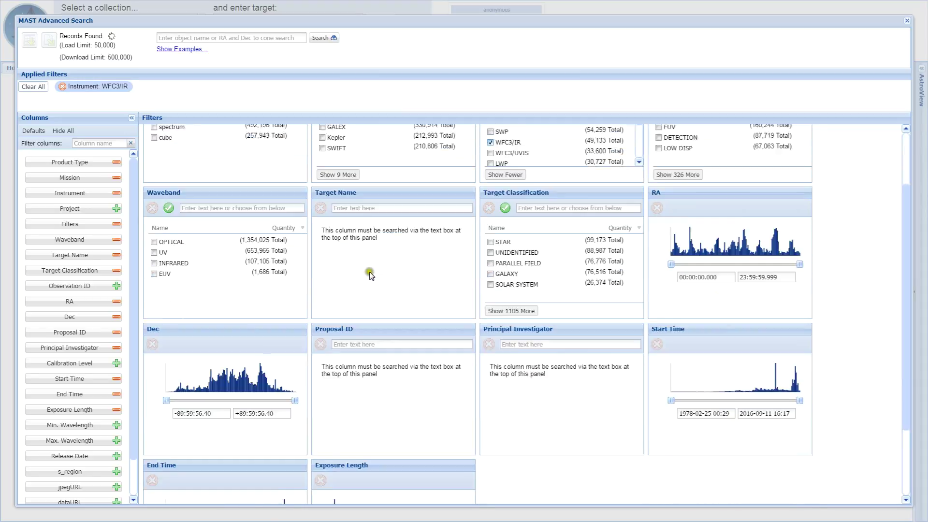
scroll(370, 274, down, 2)
drag(365, 450, 333, 450)
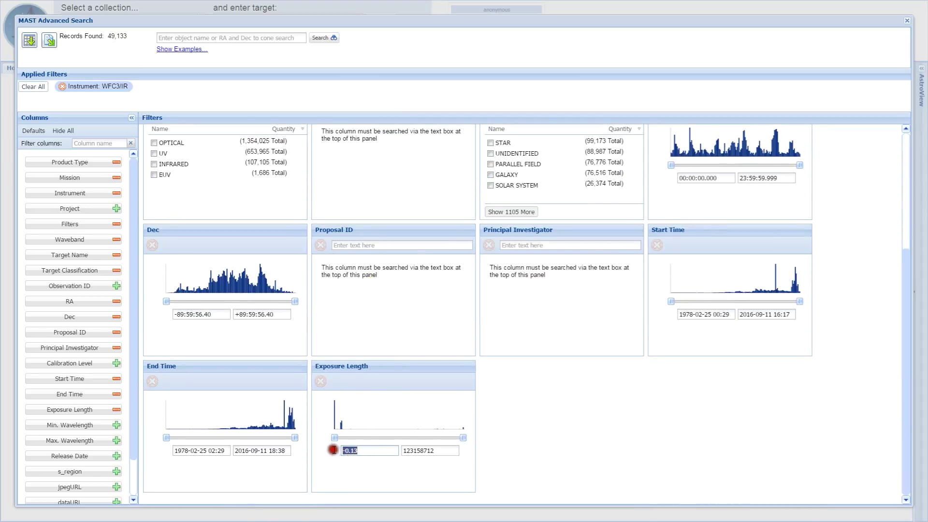
text(10000)
key(Return)
click(333, 450)
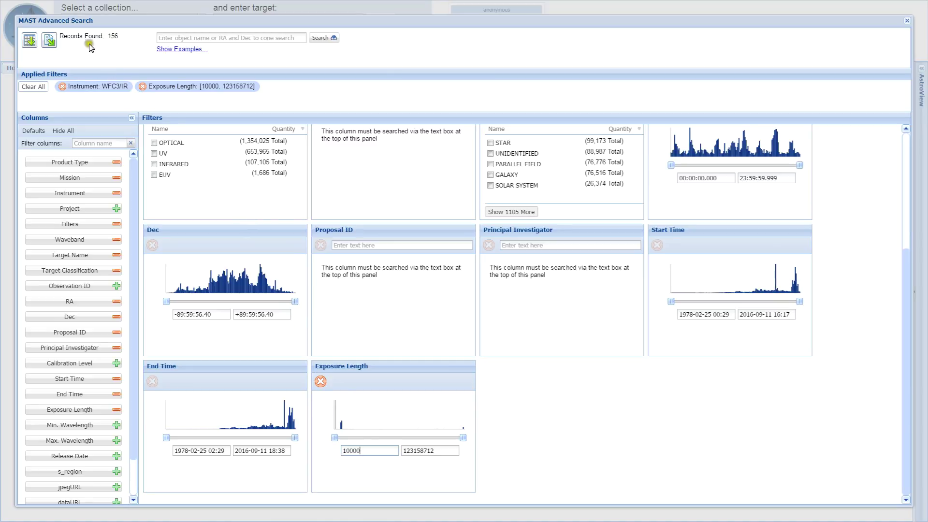
click(30, 41)
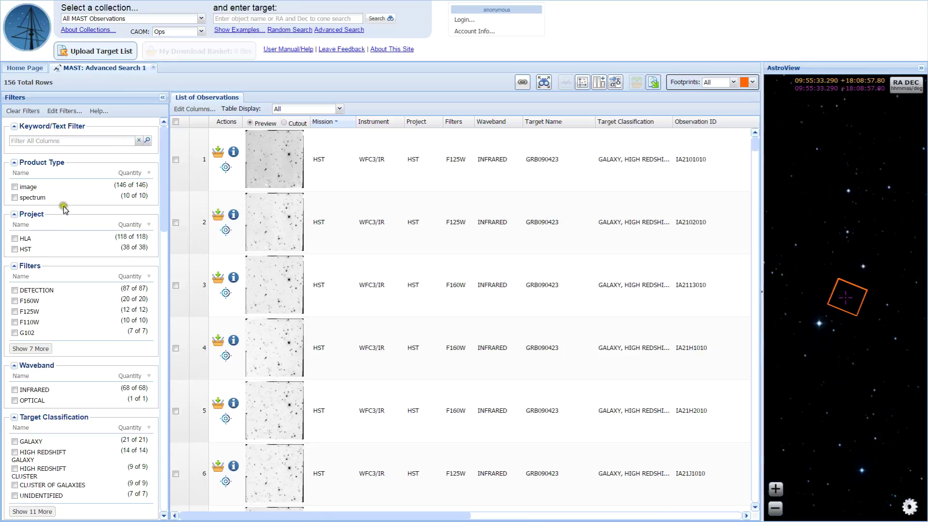
Keep only HLA project observations, select all 118, and add them to the Download Basket.
click(23, 238)
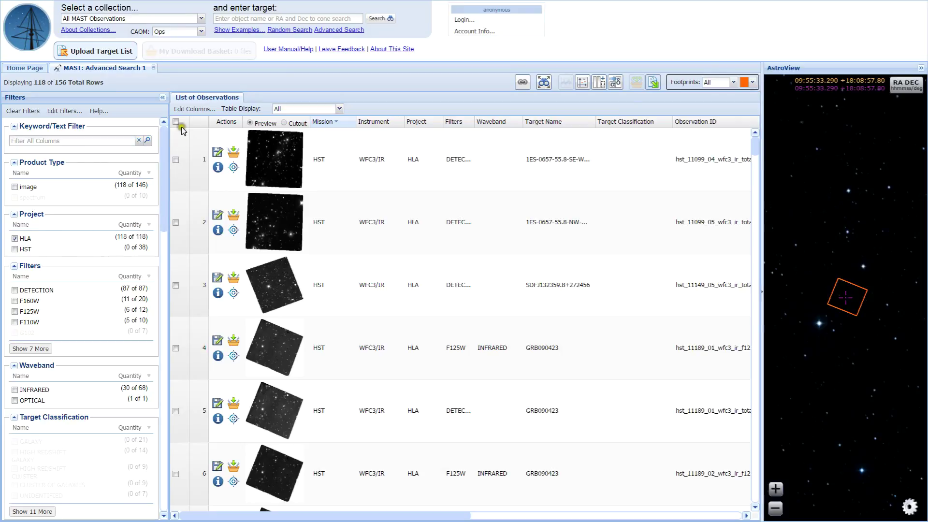
click(175, 121)
click(636, 85)
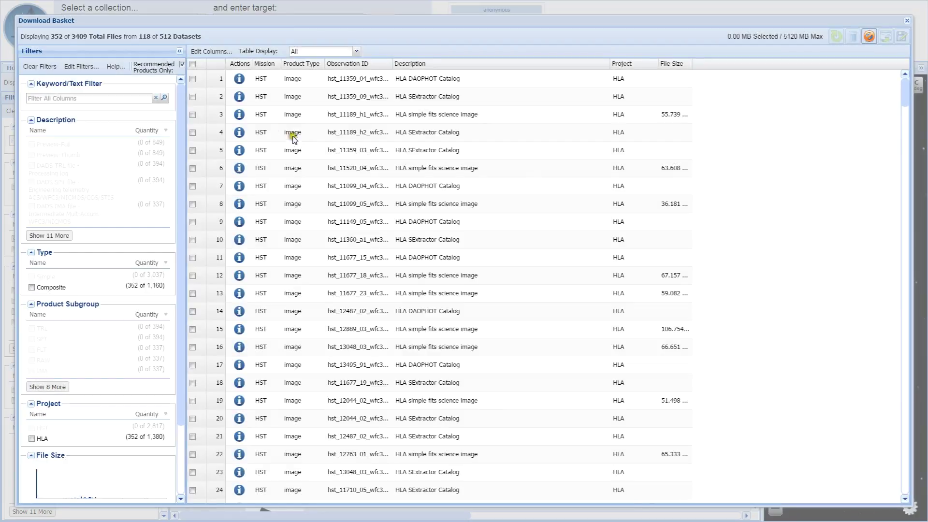
Select every file in the Download Basket, 7.31 GB in total.
click(193, 63)
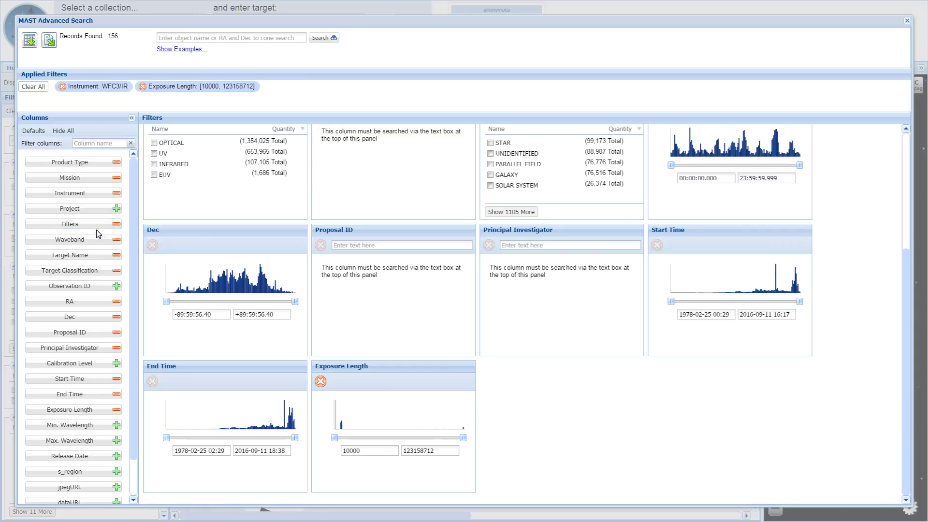
Filter the column list by 'wave' and add Min. Wavelength and Max. Wavelength filters.
scroll(97, 233, down, 1)
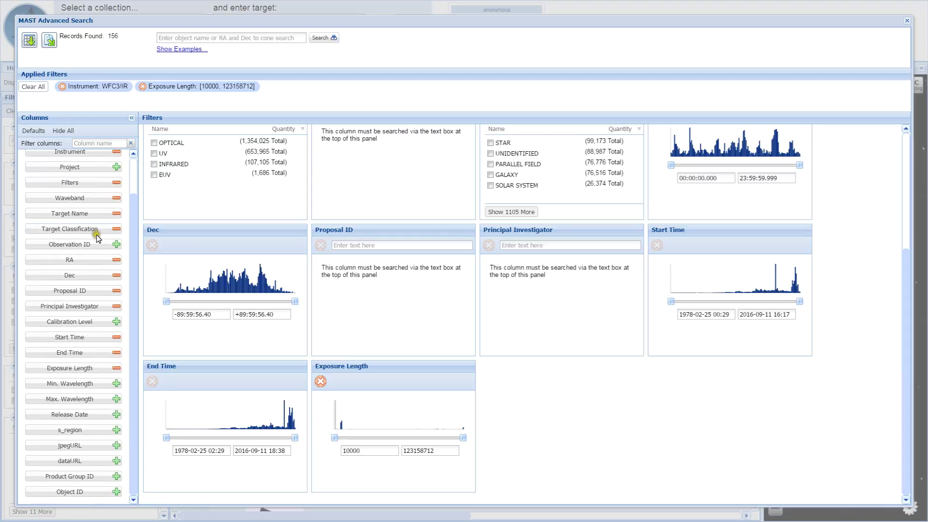
click(78, 265)
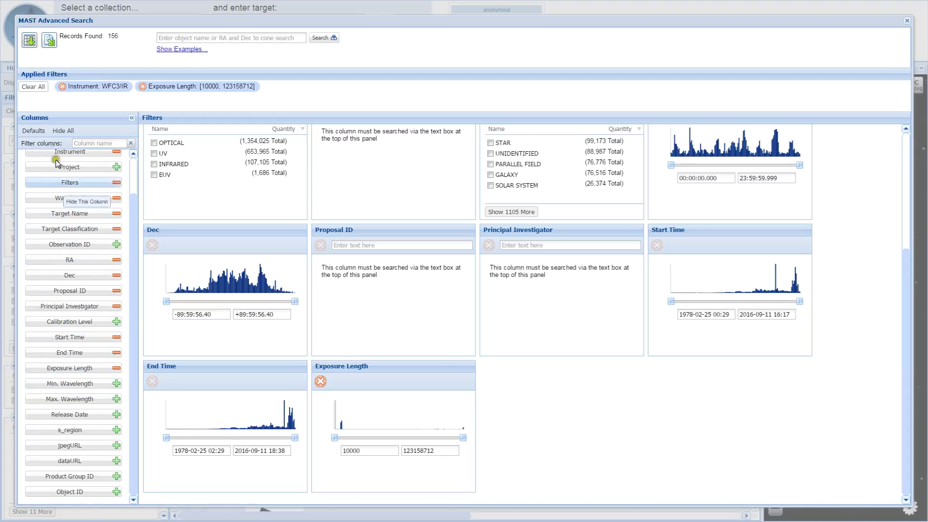
click(81, 141)
text(wave)
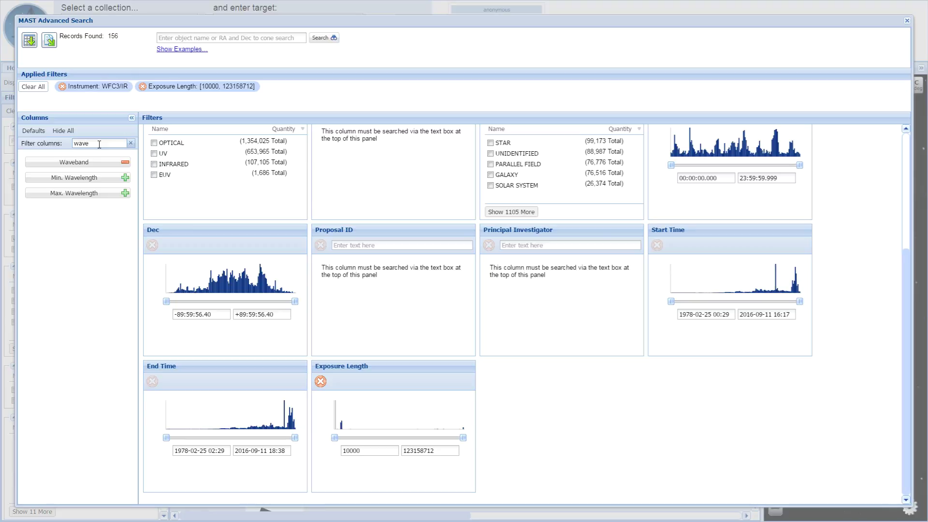
click(95, 178)
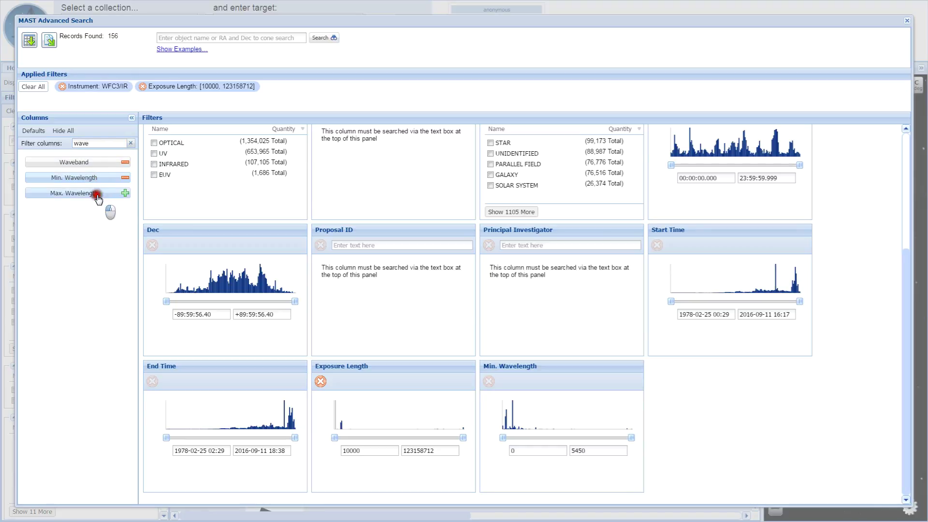
click(97, 194)
scroll(476, 344, up, 3)
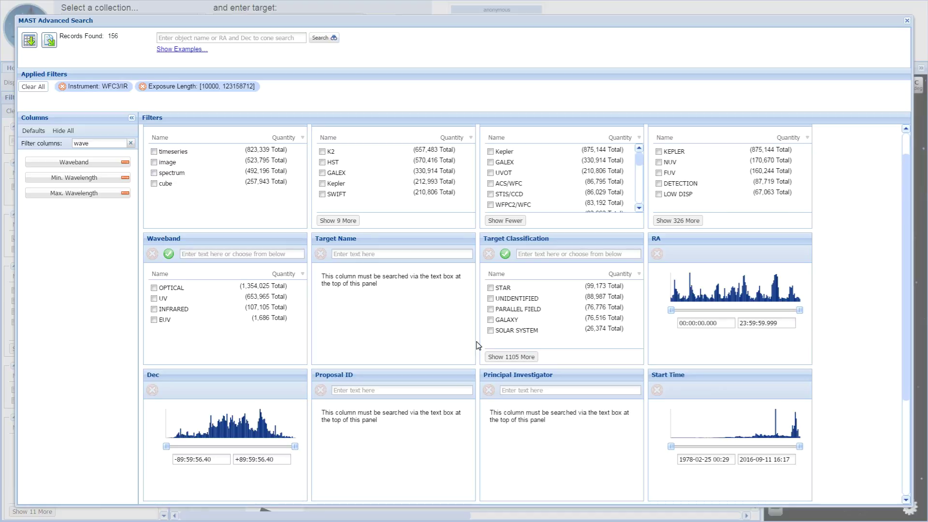
Enter 'galaxy' as a target classification filter, then clear all applied filters.
click(541, 254)
text(g)
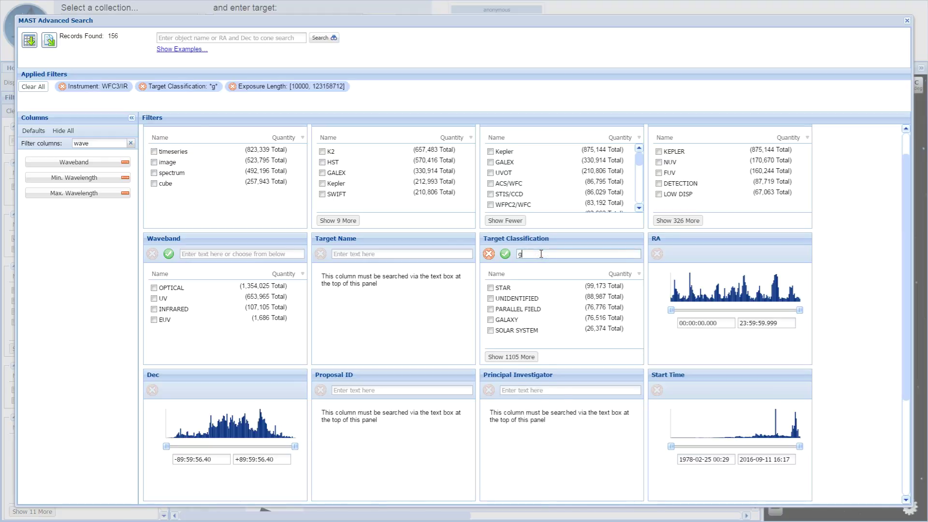
text(alax)
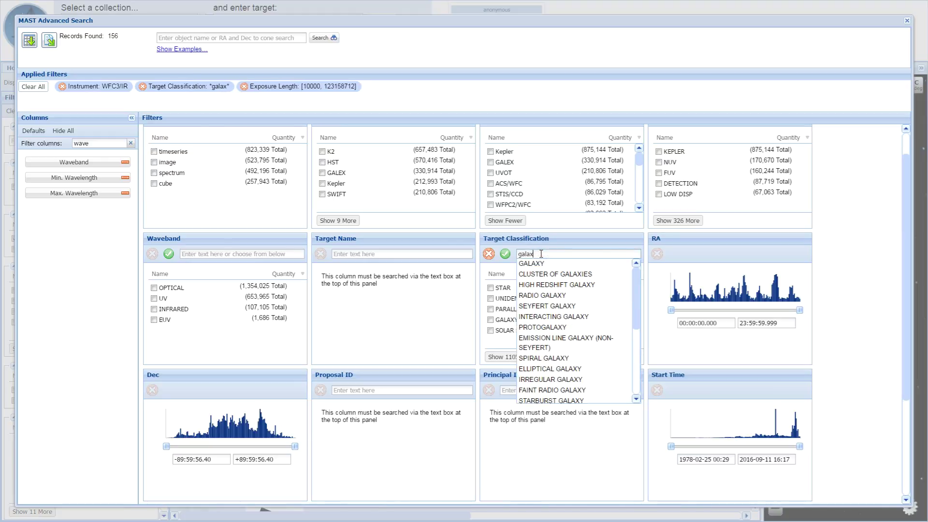
text(y)
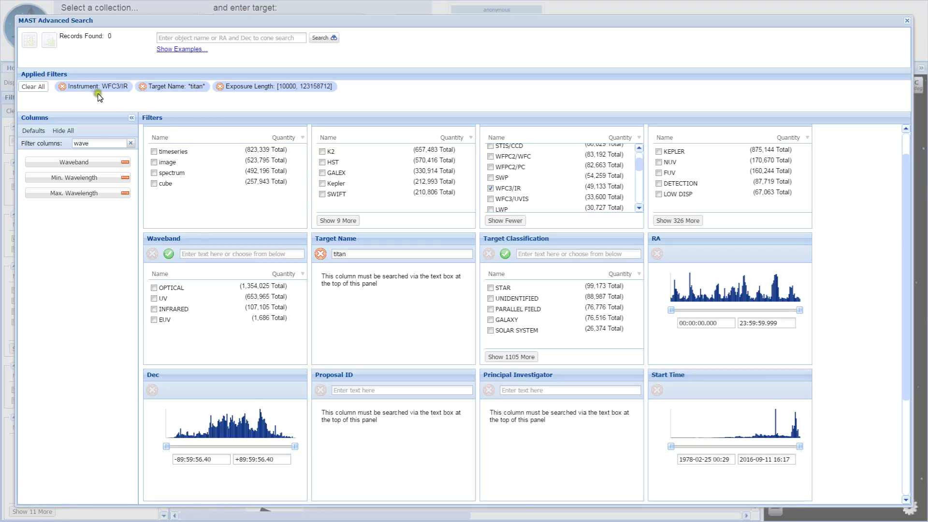
click(35, 87)
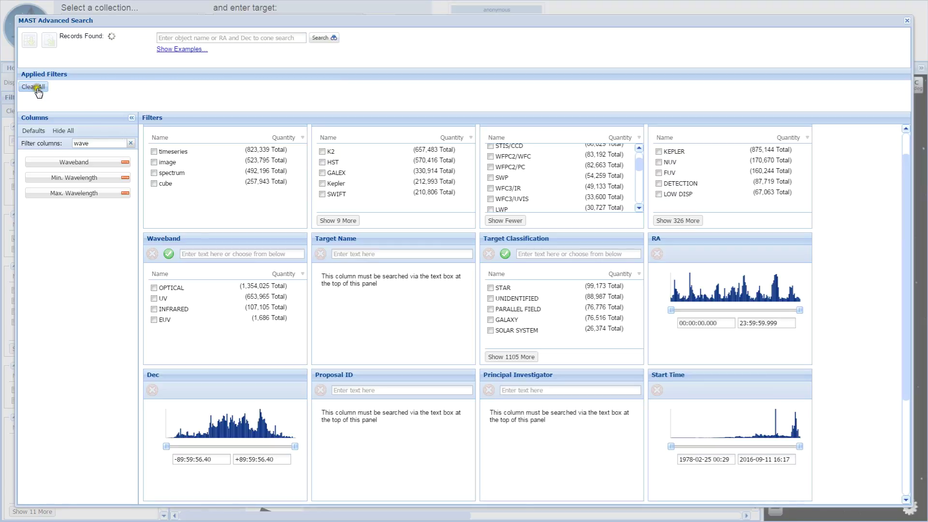
click(356, 250)
text(titan)
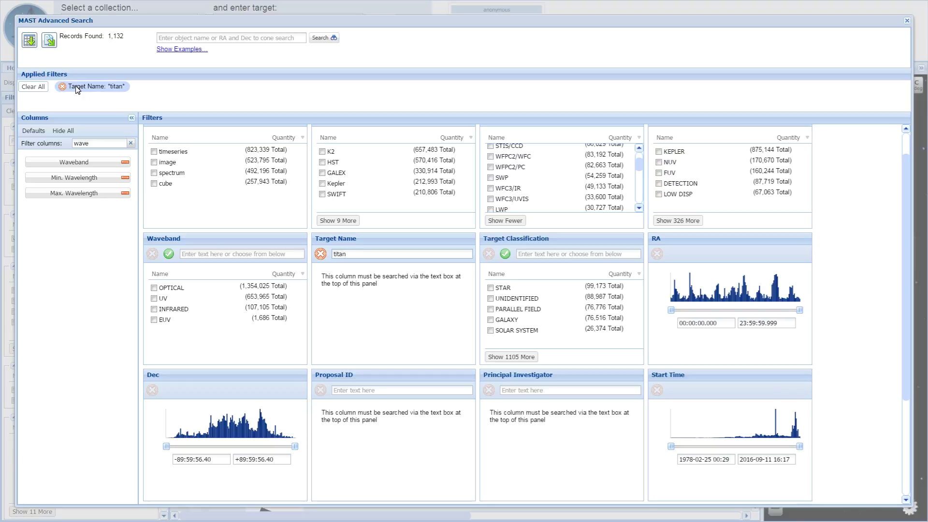
click(76, 90)
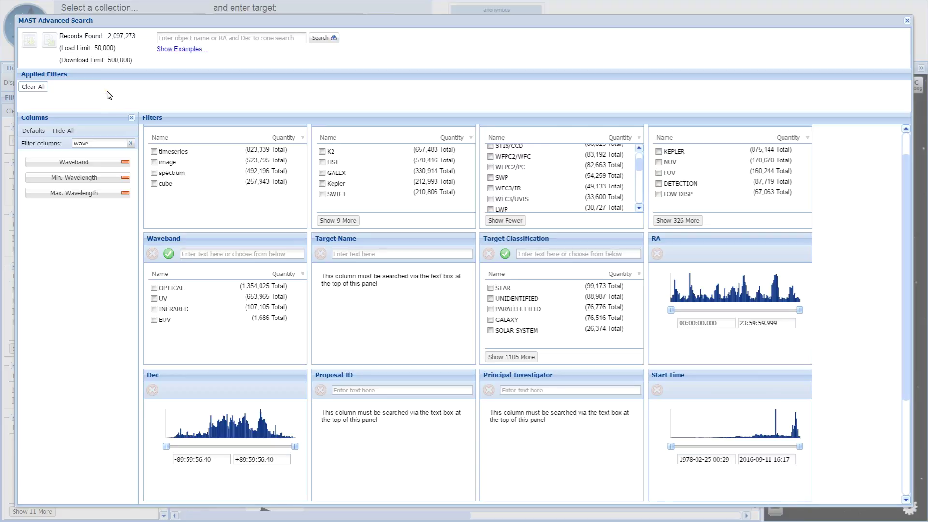
Filter to SWIFT mission (210,806 records) and export the metadata table as CSV.
click(333, 195)
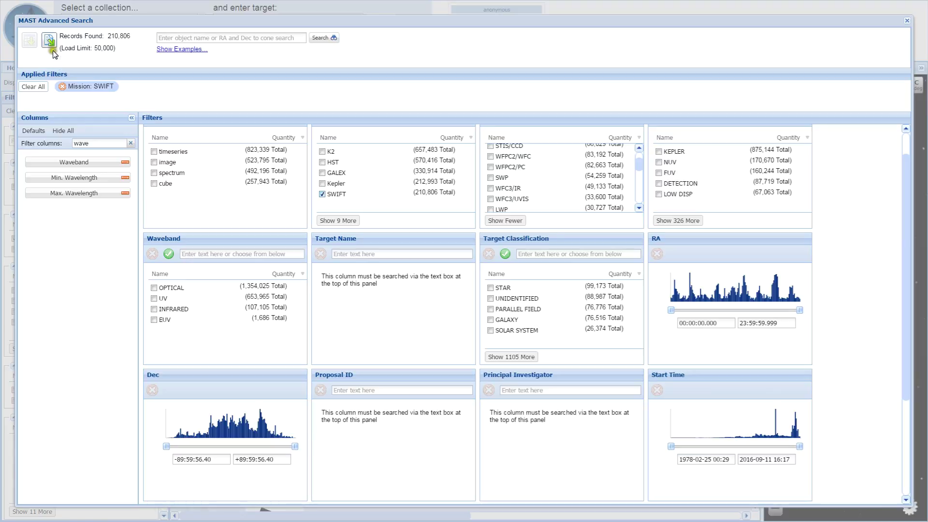
click(121, 121)
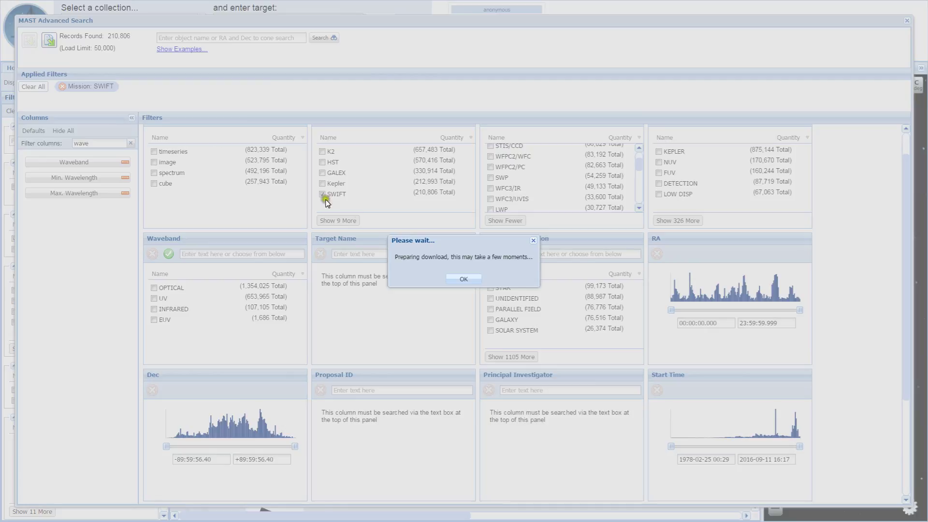
click(456, 279)
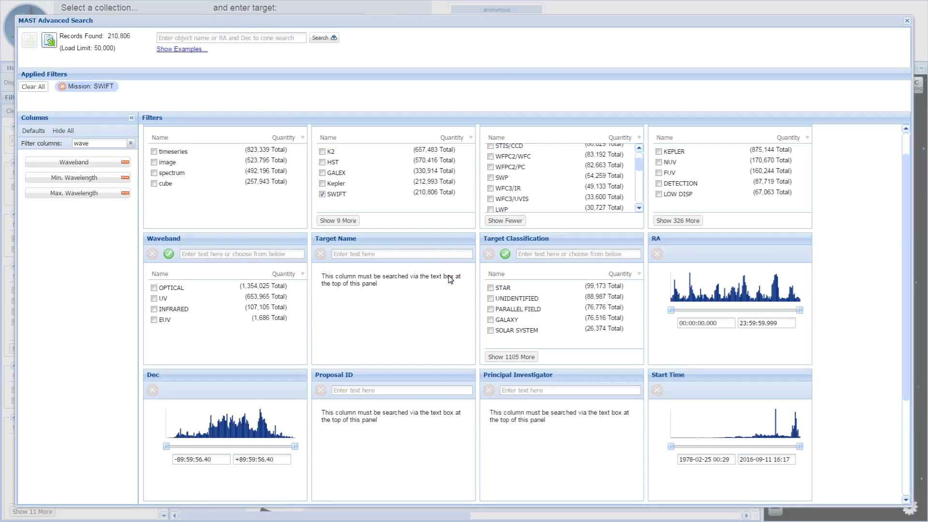